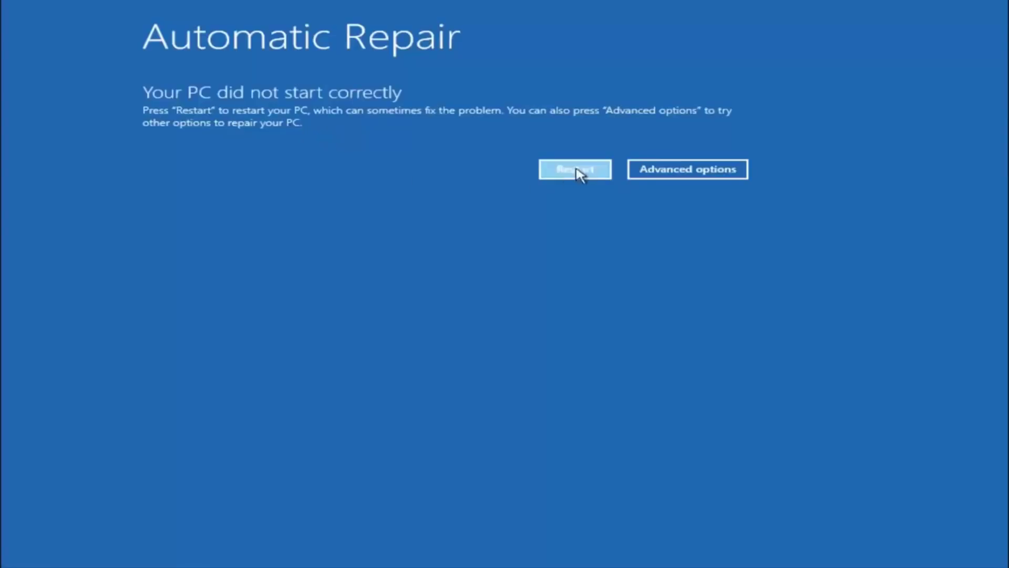
Step: Start System Restore from the Troubleshoot > Advanced options tools
left_click(696, 169)
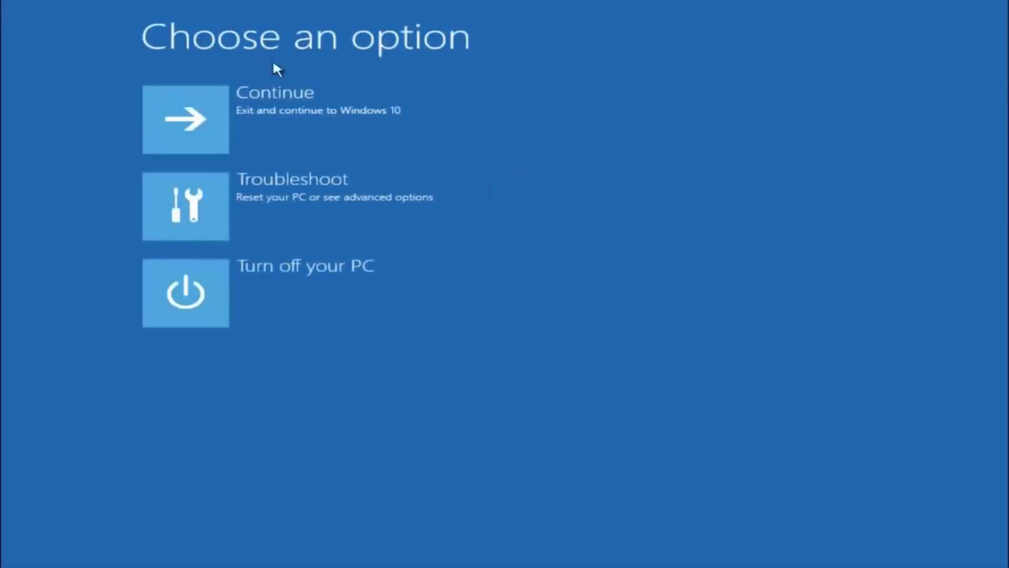
left_click(211, 196)
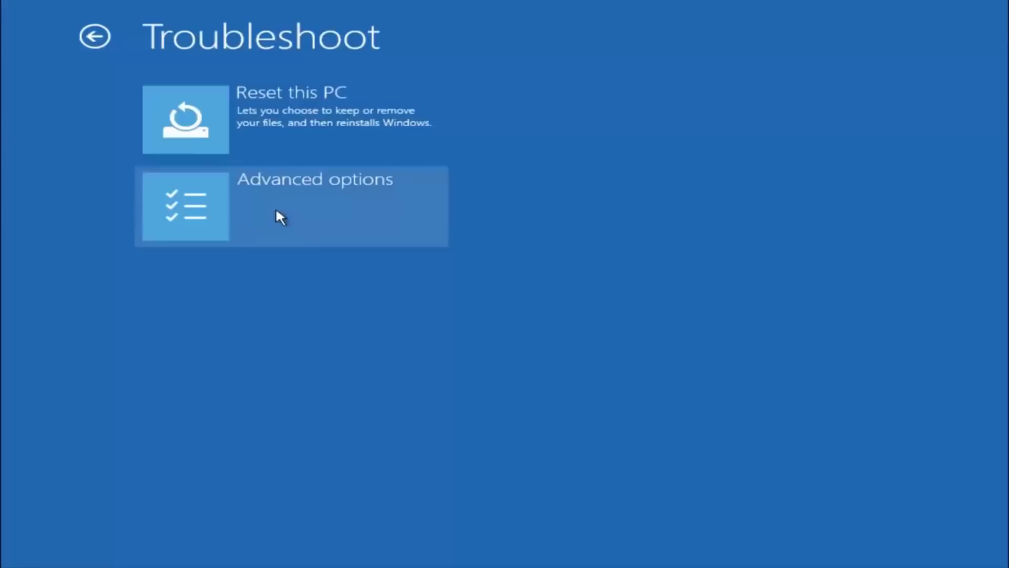
left_click(220, 206)
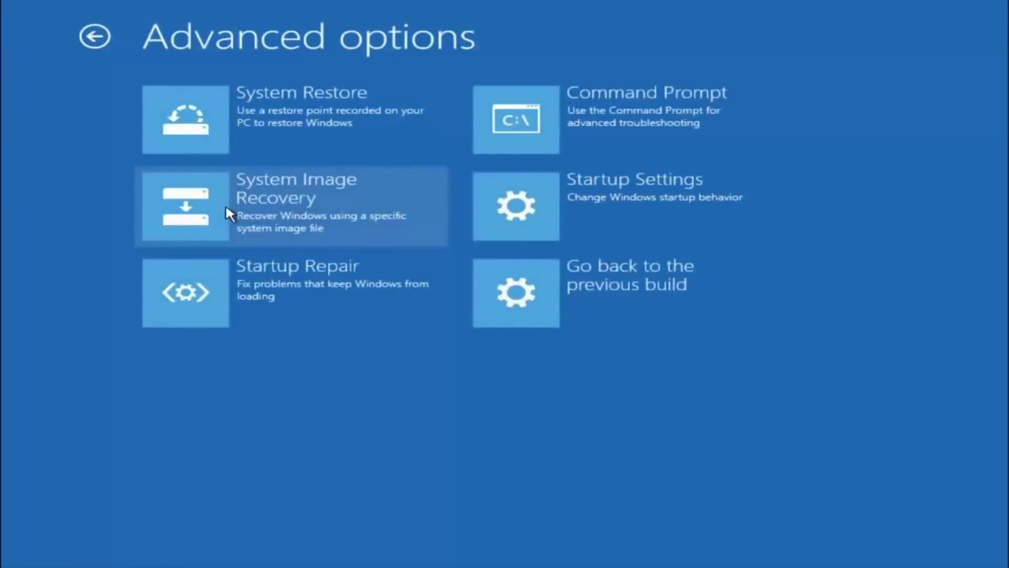
left_click(235, 101)
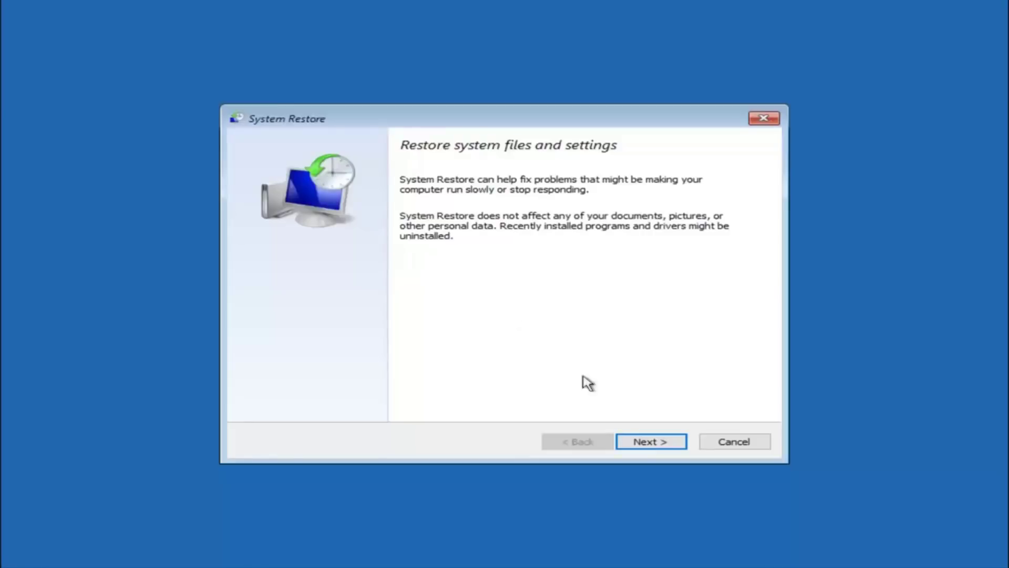
Step: Select the 10/5/2016 'before update' restore point and confirm it with Finish
left_click(652, 442)
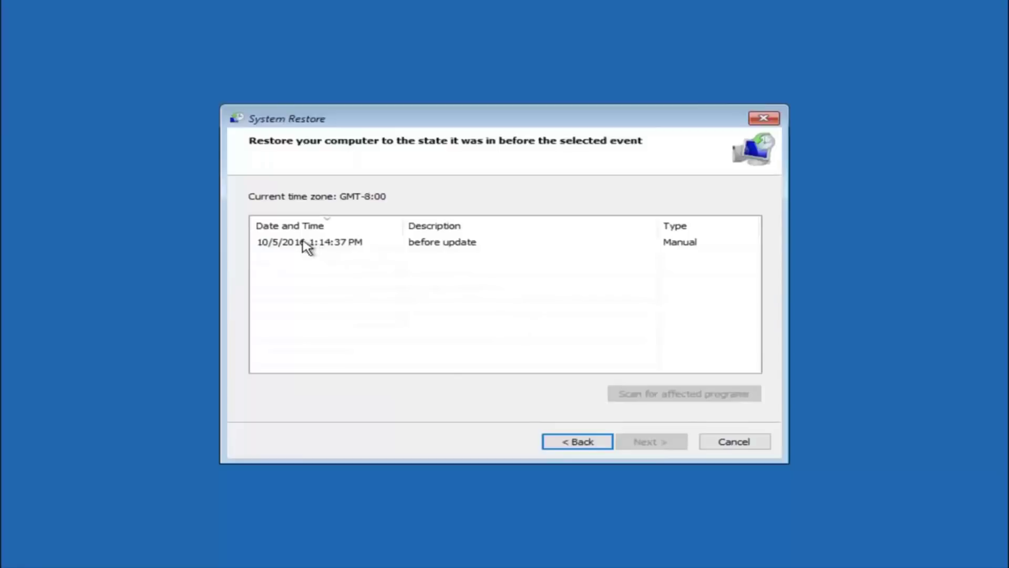
left_click(288, 248)
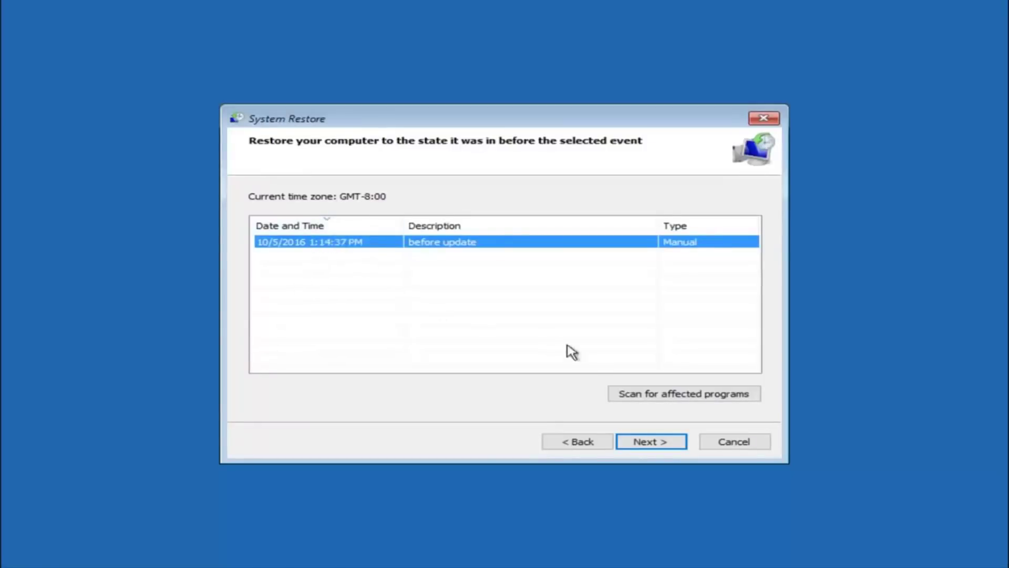
left_click(651, 442)
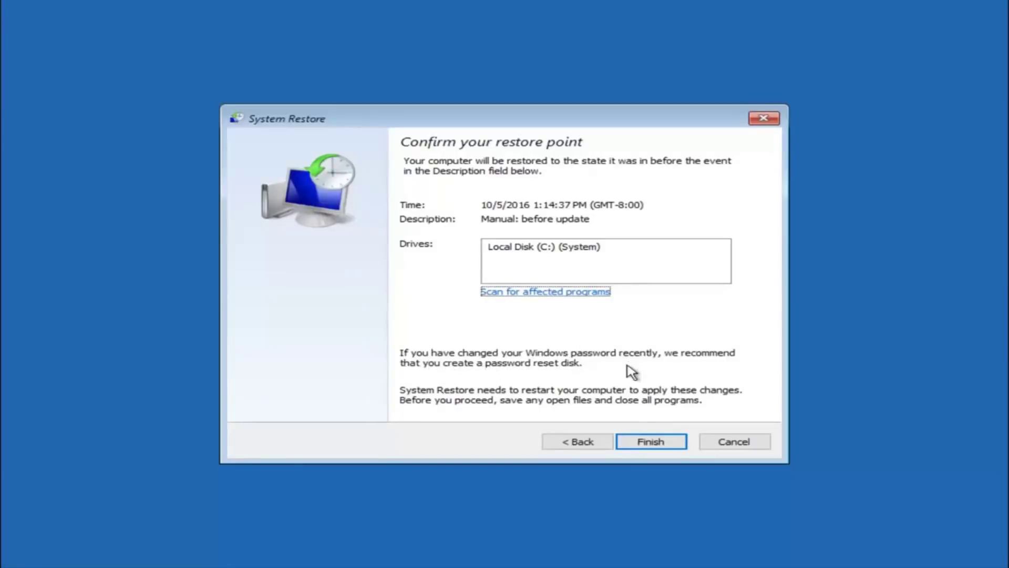
left_click(655, 446)
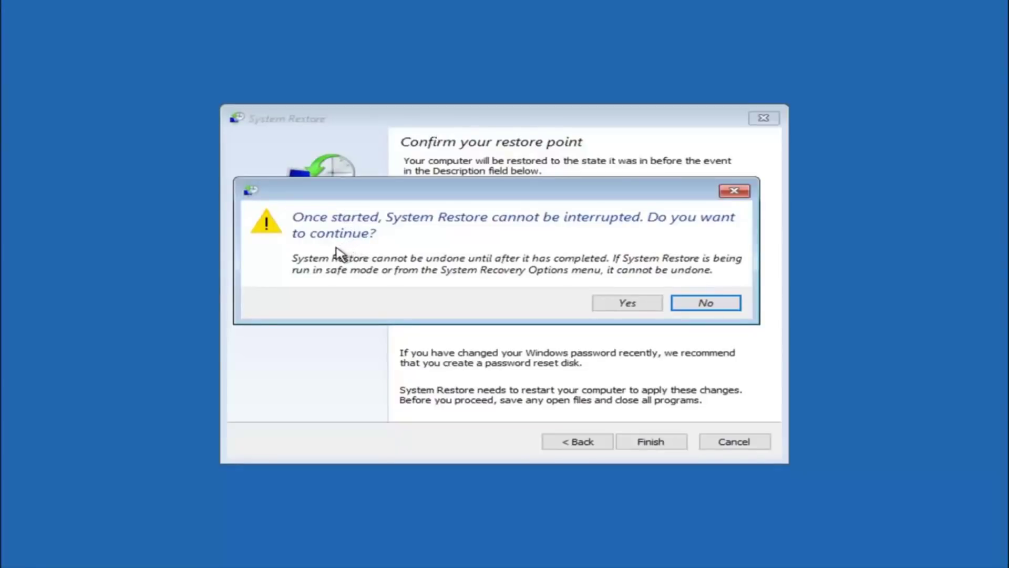
Step: Accept the warning to restore to 10/5/2016, then restart after it succeeds
left_click(626, 305)
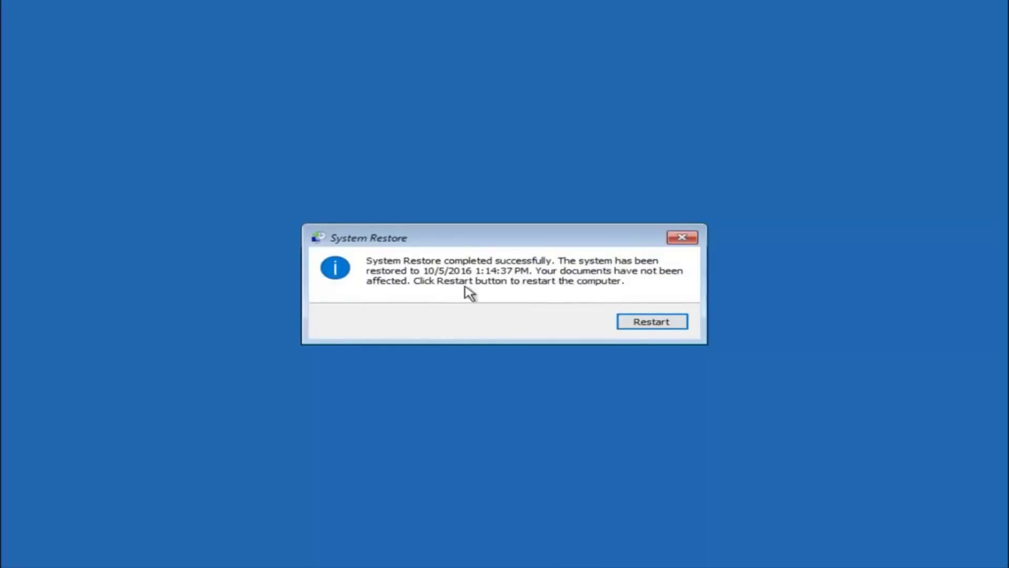
left_click(642, 325)
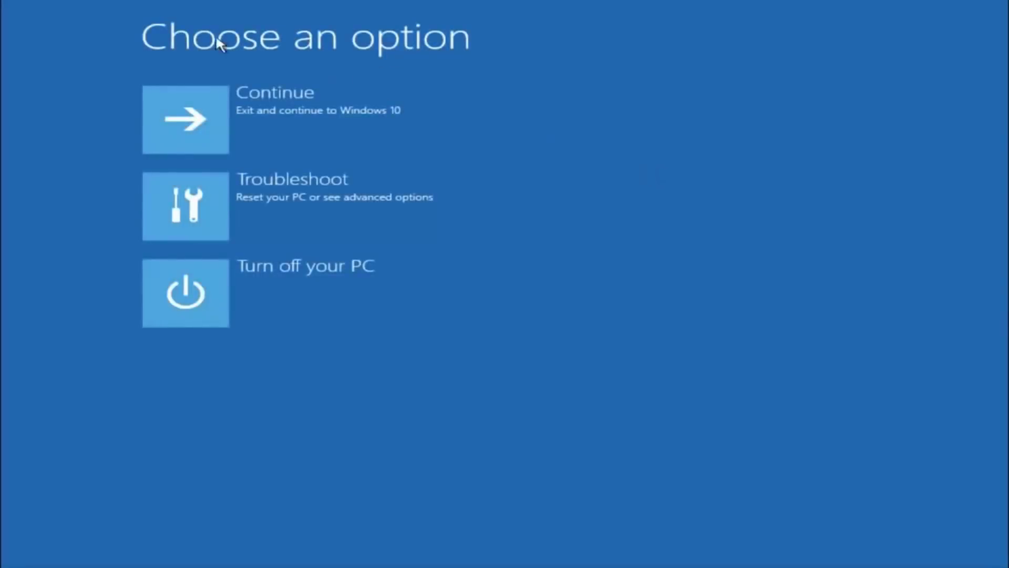
Step: Run Startup Repair from Troubleshoot > Advanced options
left_click(238, 200)
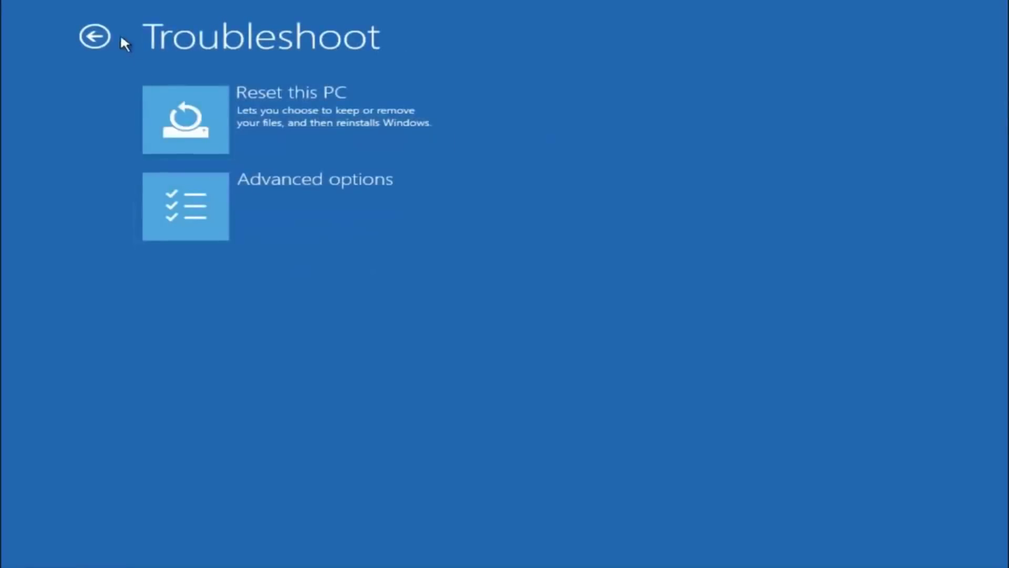
left_click(236, 196)
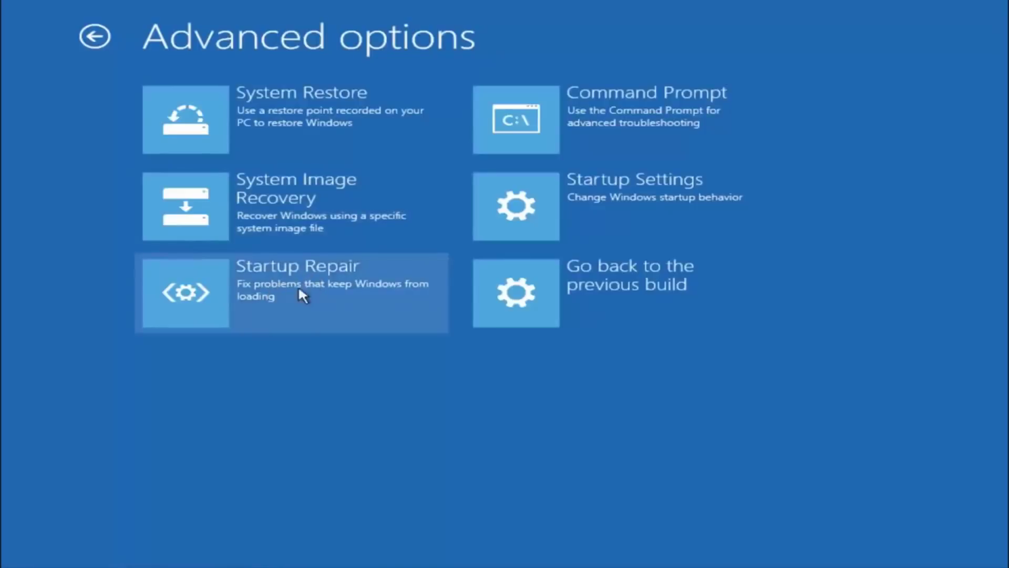
left_click(193, 300)
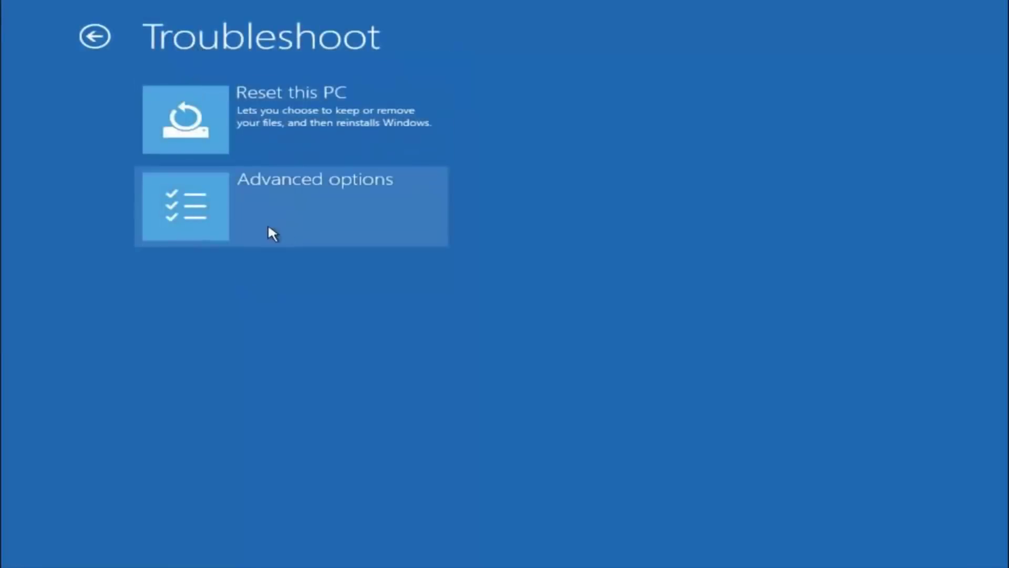
Step: Open Command Prompt from the Advanced options tools
left_click(230, 190)
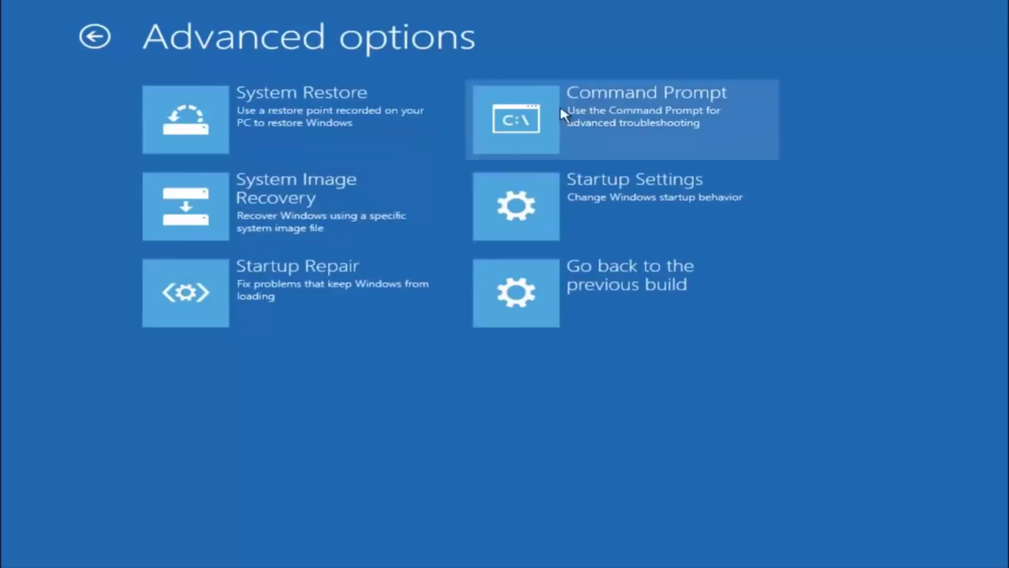
left_click(597, 130)
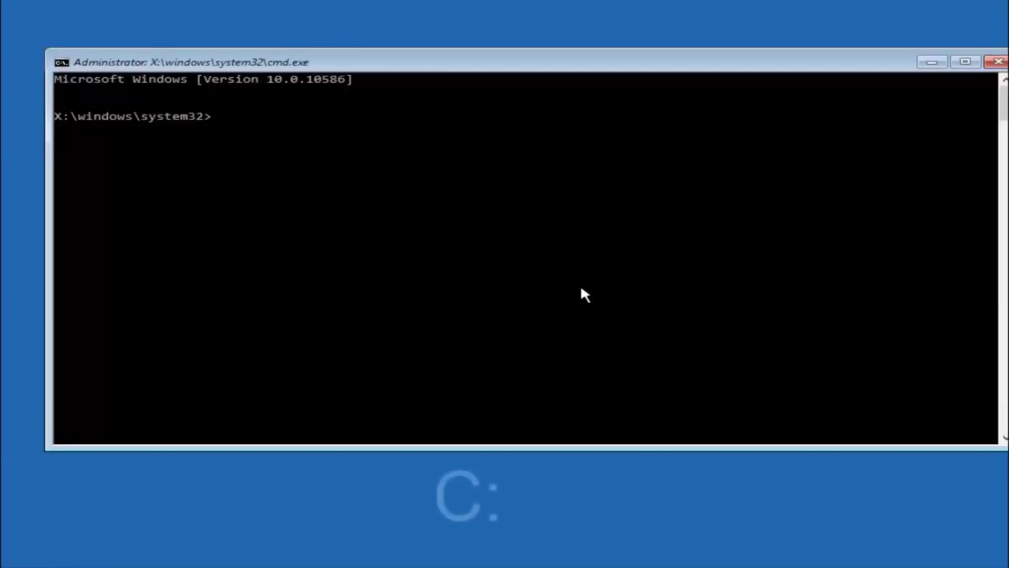
type("c")
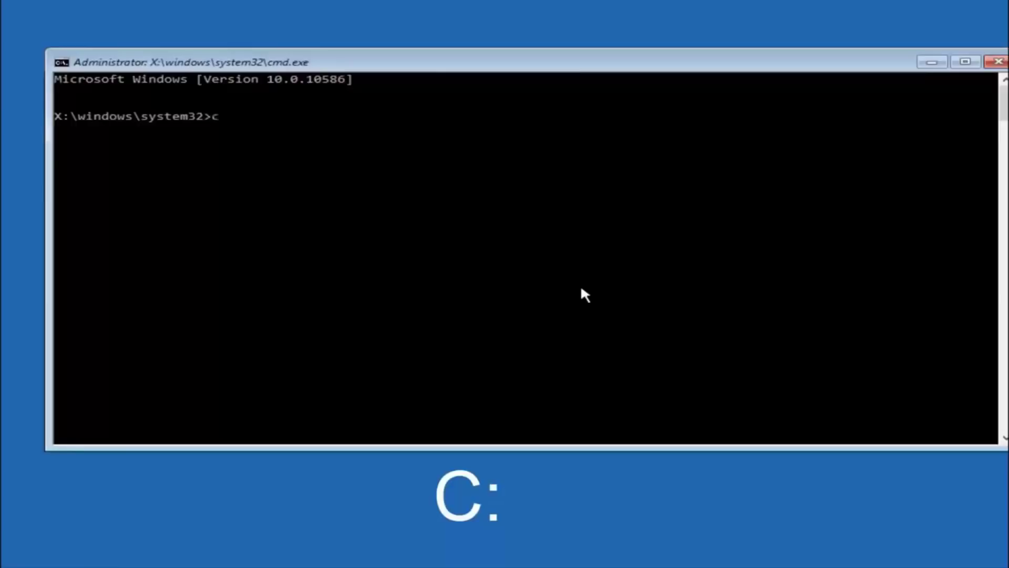
type(":")
Step: Switch to drive C:, list its folders, and cd into \windows\system32\config
key("Return")
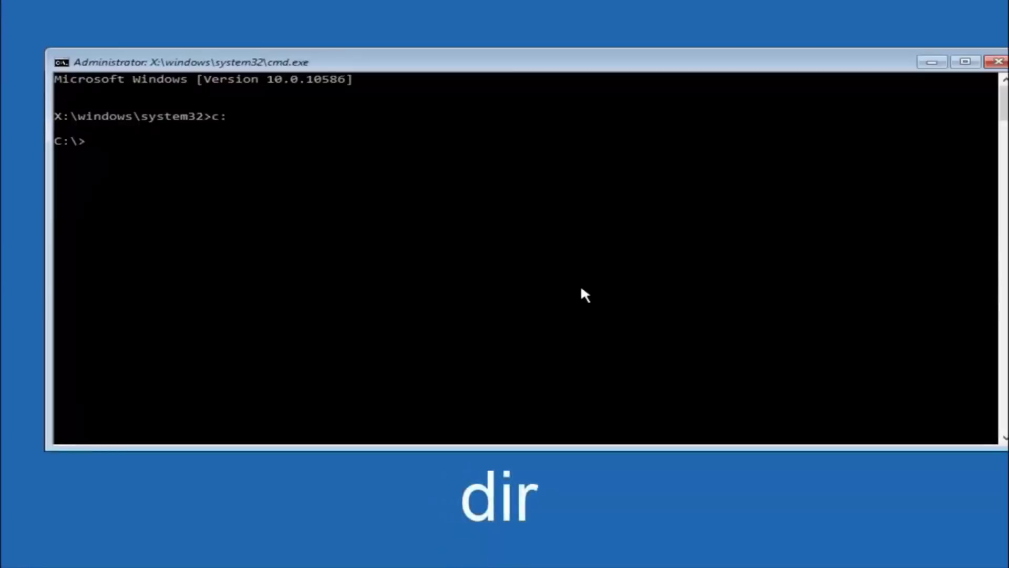
type("dir")
key("Return")
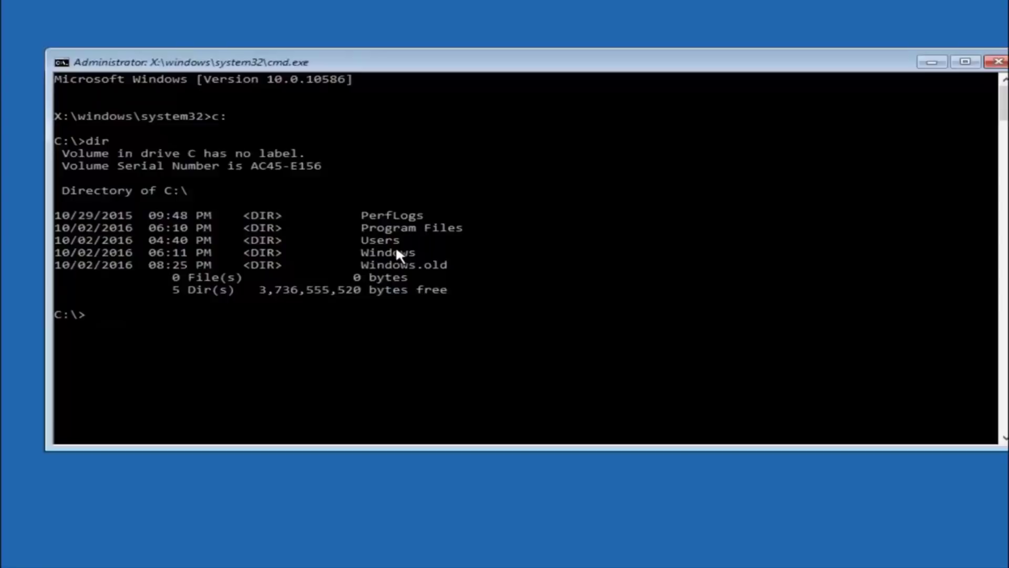
type("cd")
type(" \\")
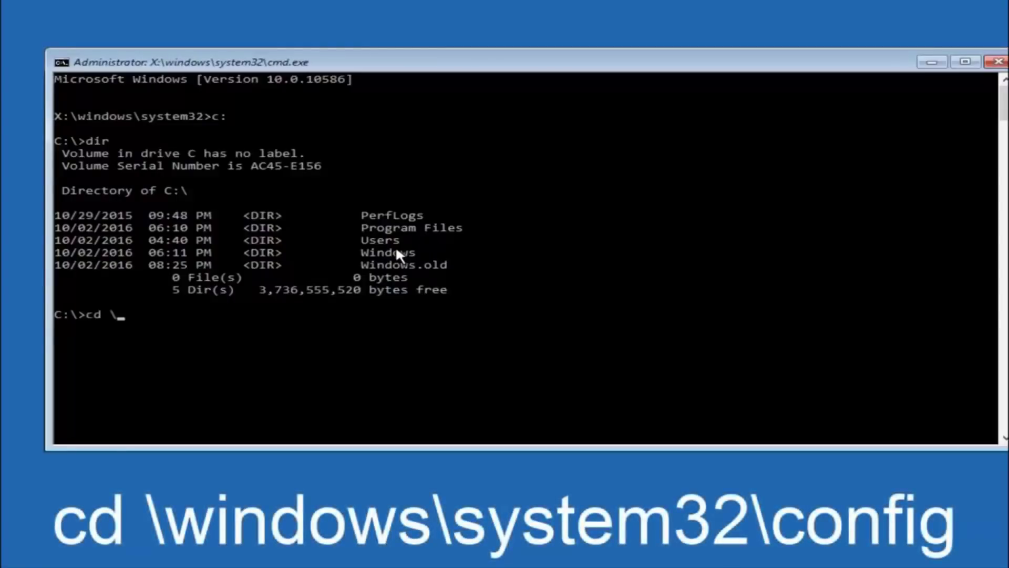
type("windows\\")
type("system3")
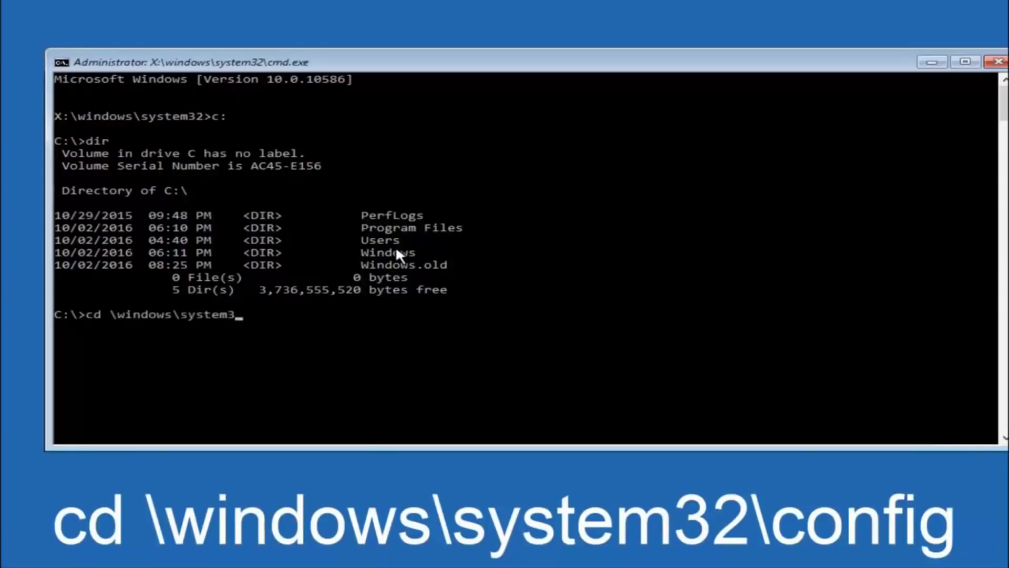
type("2")
type("\\config")
key("Return")
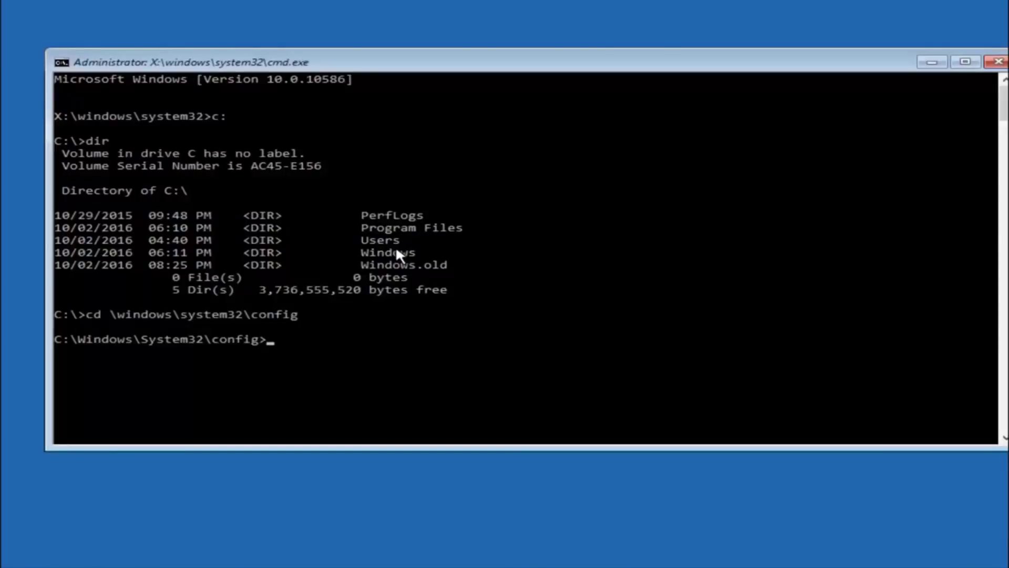
type("md")
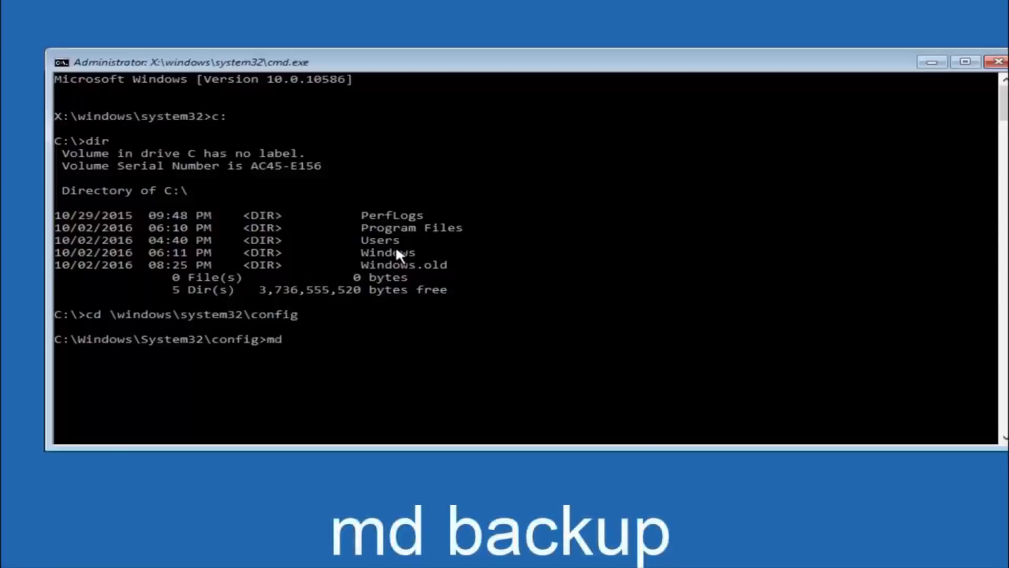
type(" backup")
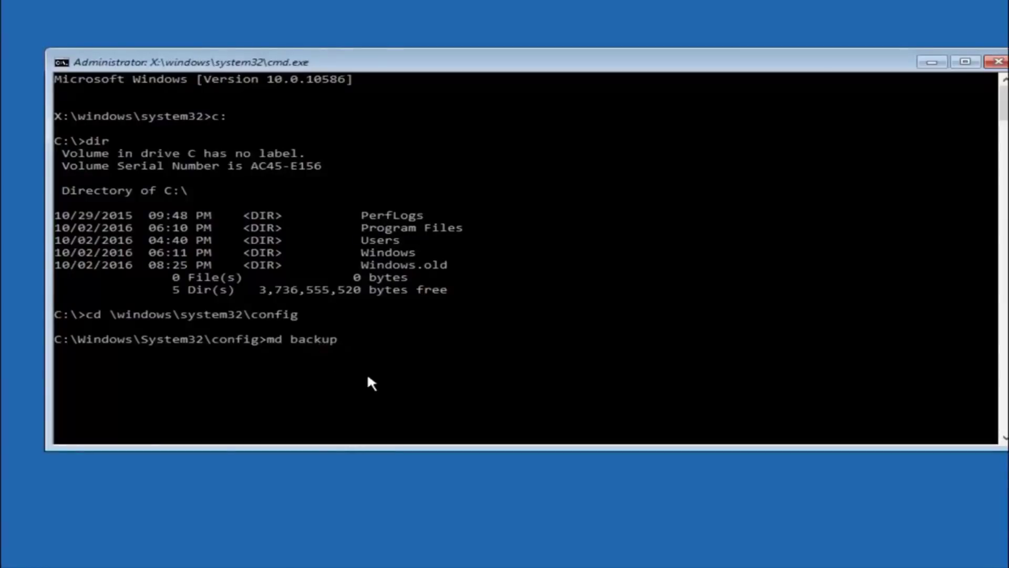
Step: Make a backup folder with md and copy all ten config files into it
key("Return")
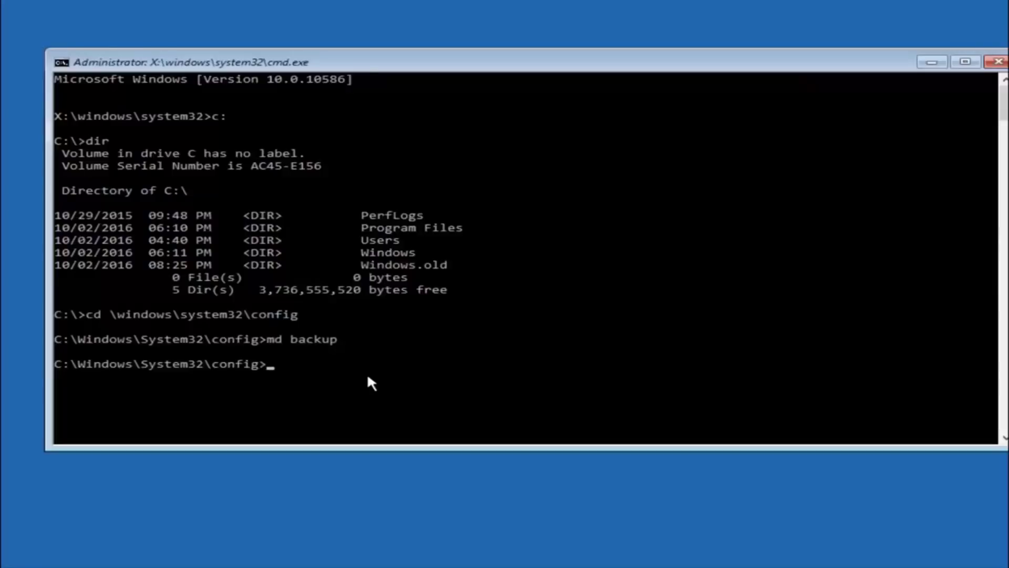
type("cop")
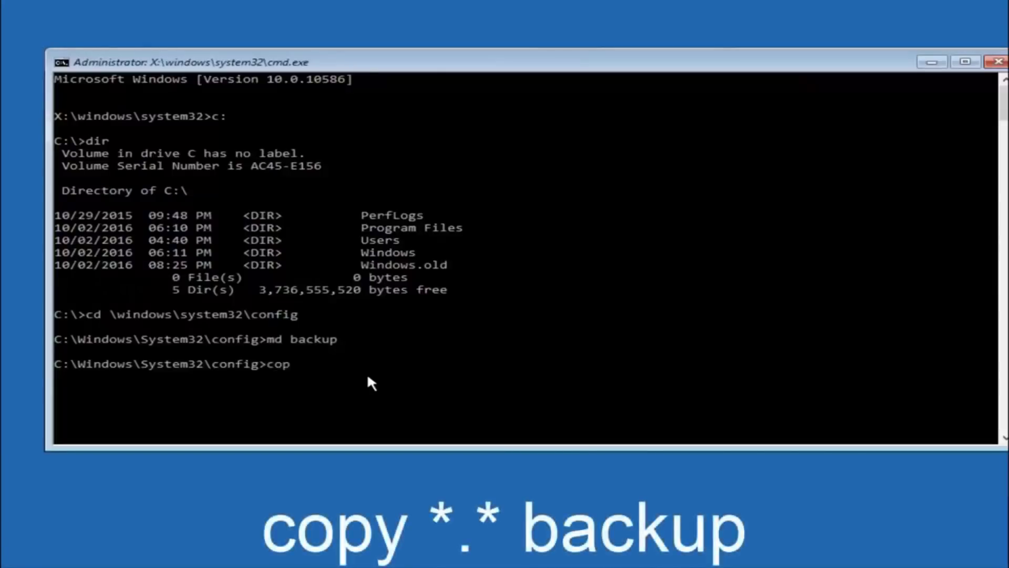
type("y ")
type("*")
type(".")
type("*")
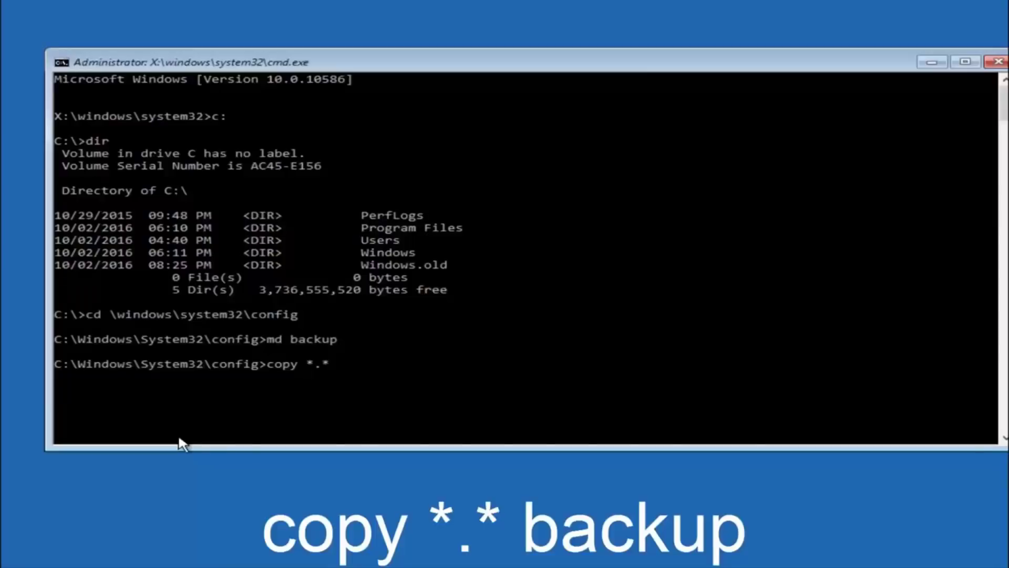
type(" back")
type("up")
key("Return")
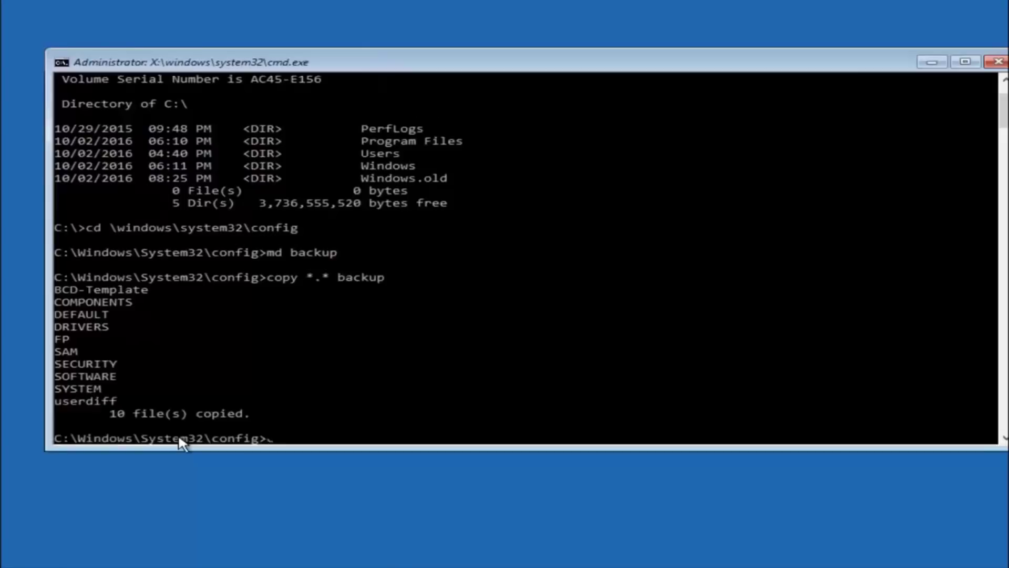
type("c")
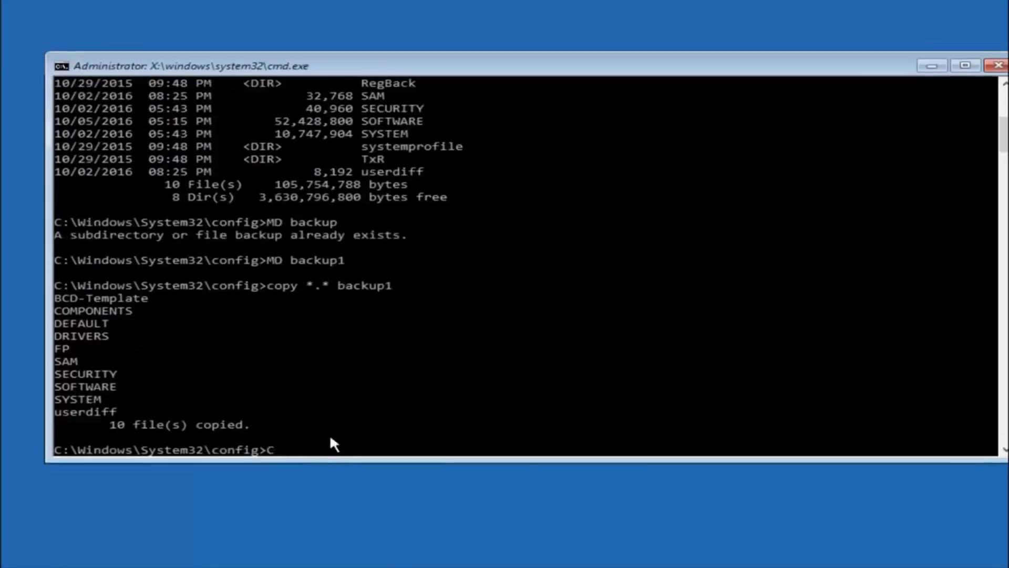
type("D ")
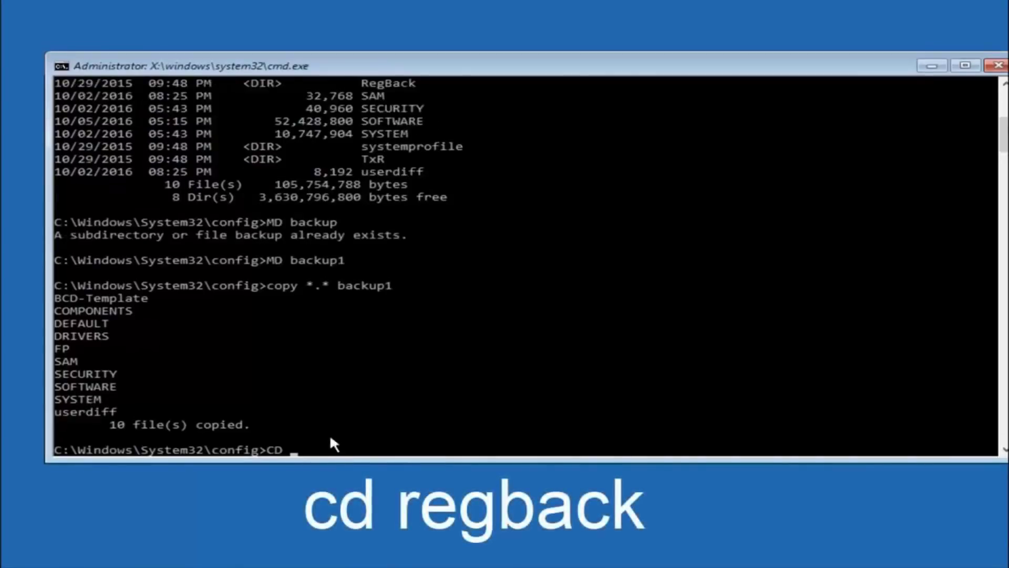
type("regback")
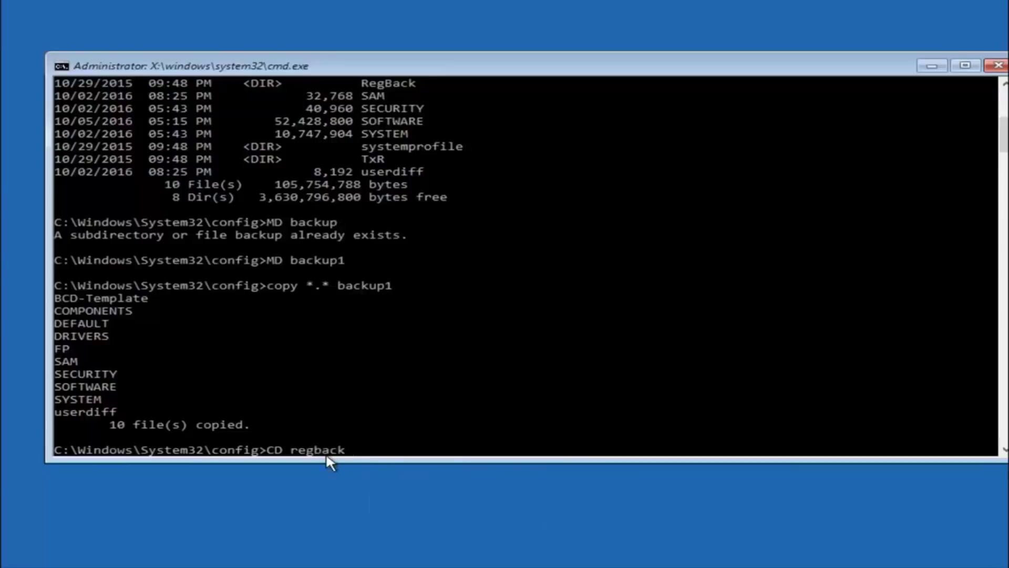
Step: Enter the RegBack folder and list its five 0-byte hive files
key("Return")
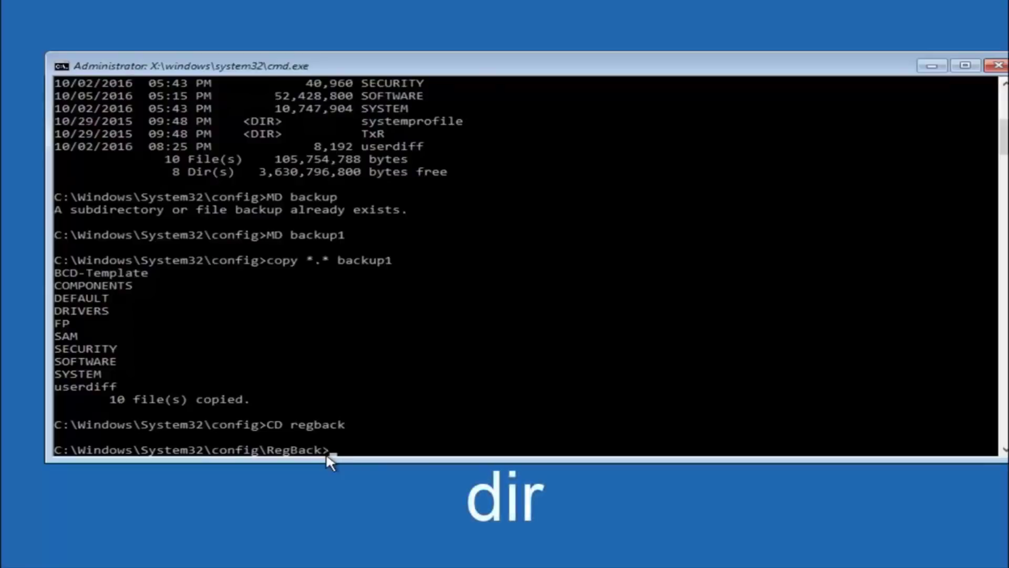
type("dir")
key("Return")
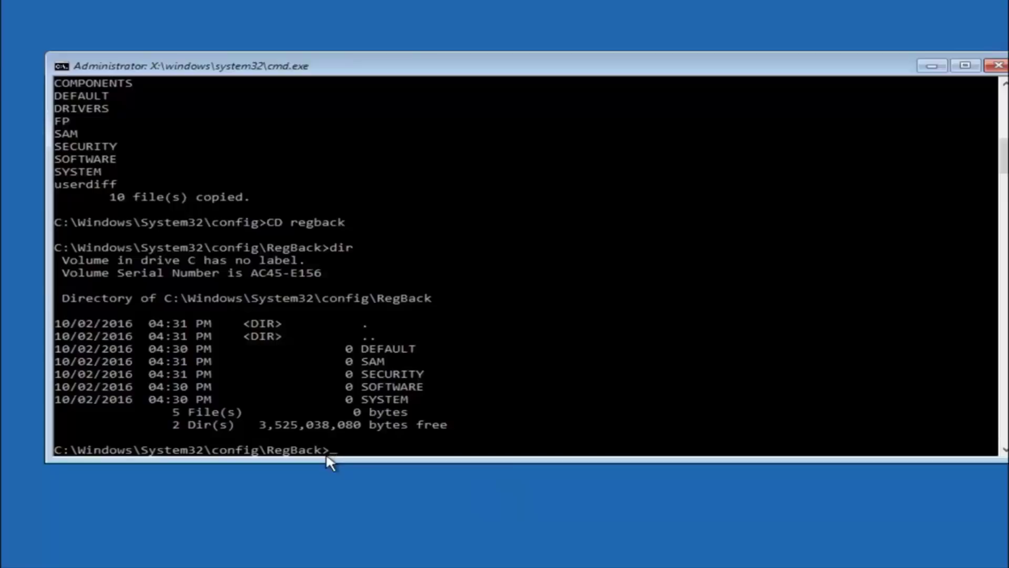
type("copy")
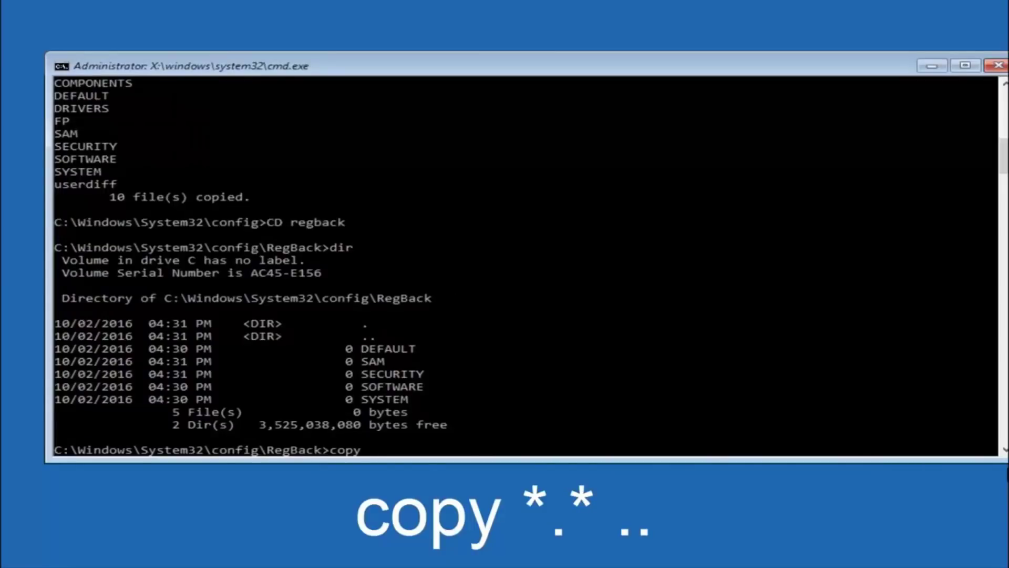
Step: Copy the five RegBack hives into config with copy *.* .., overwriting all
left_click(374, 450)
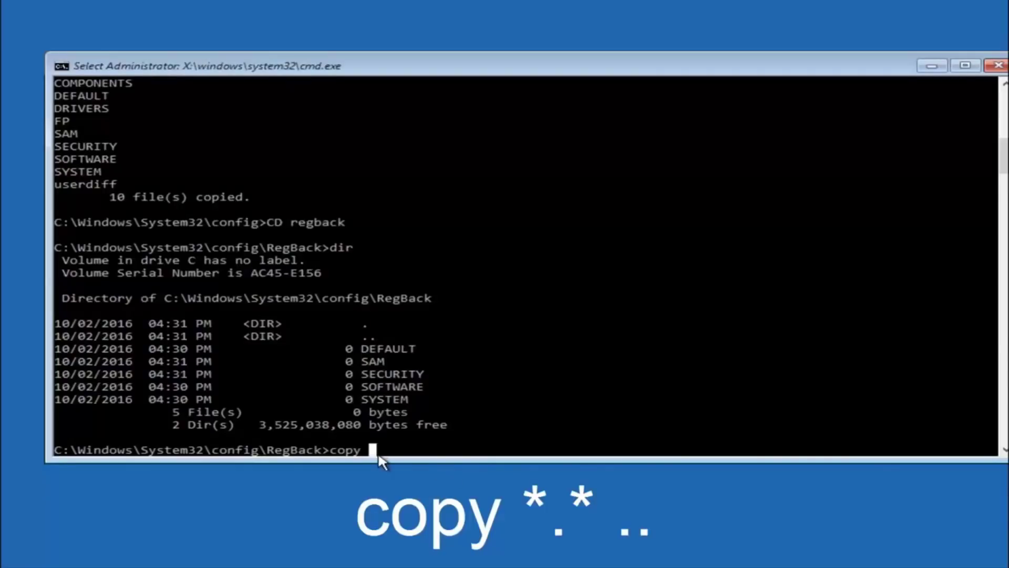
type("*")
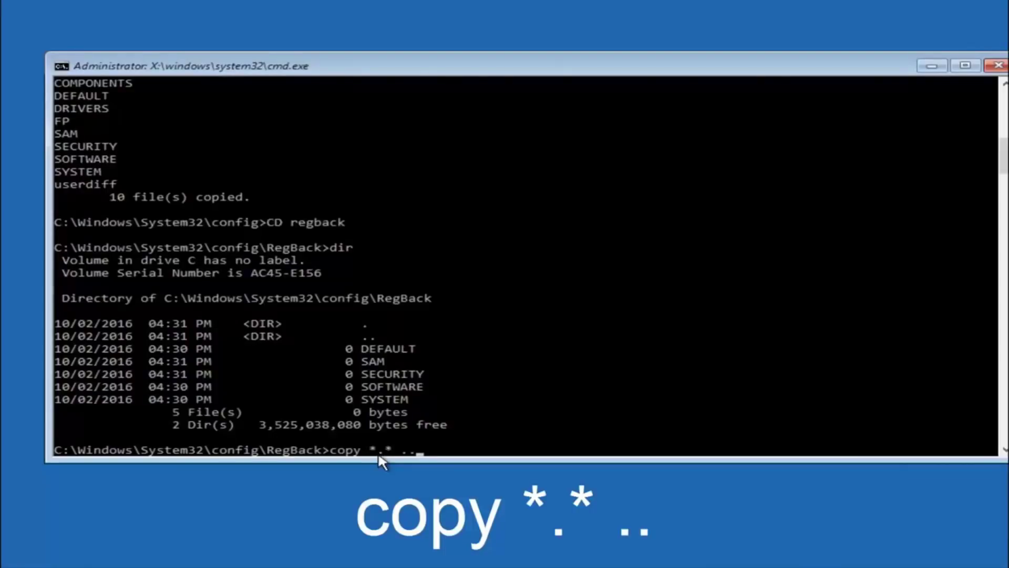
key("Return")
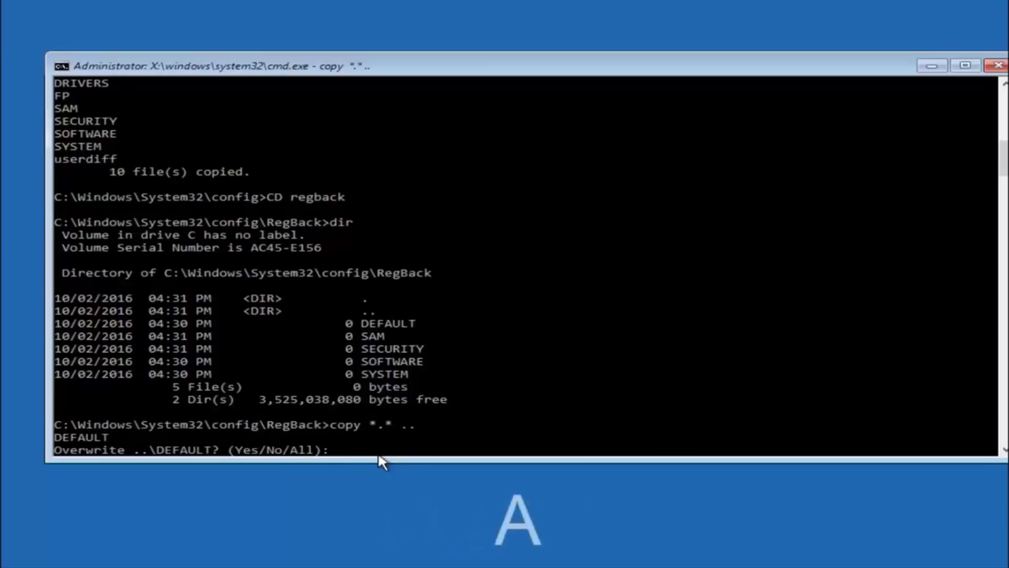
type("A")
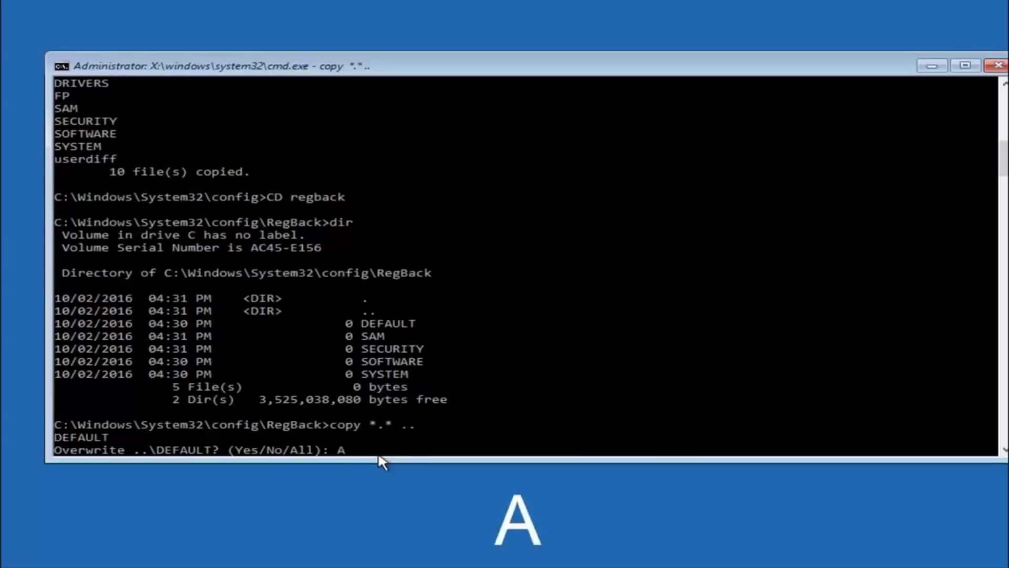
key("Return")
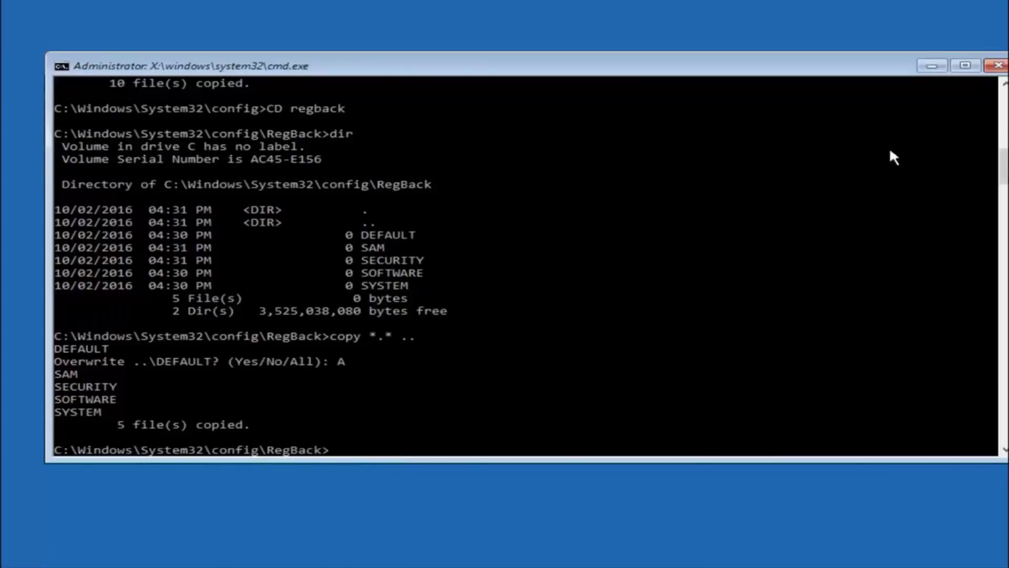
left_click(995, 66)
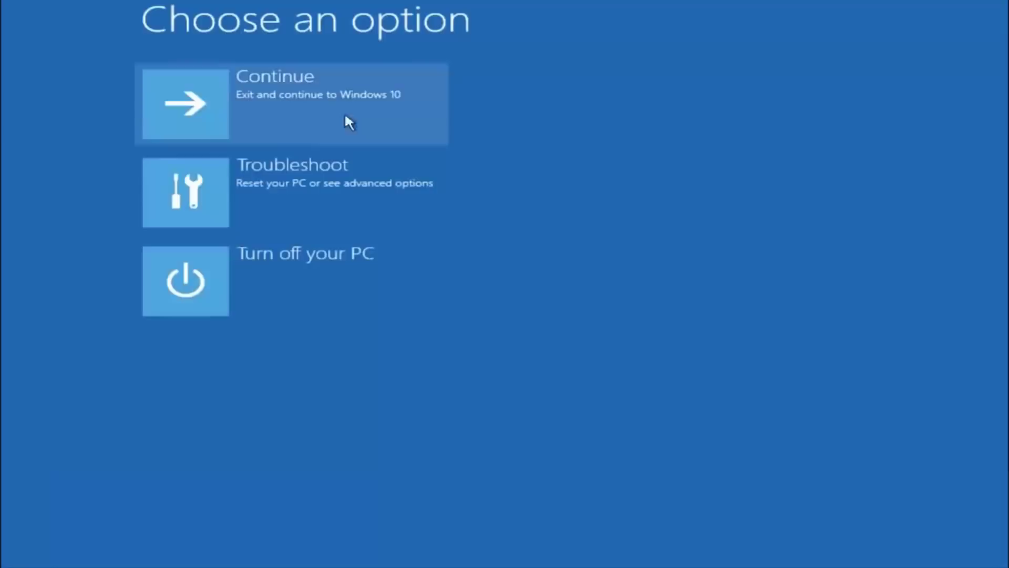